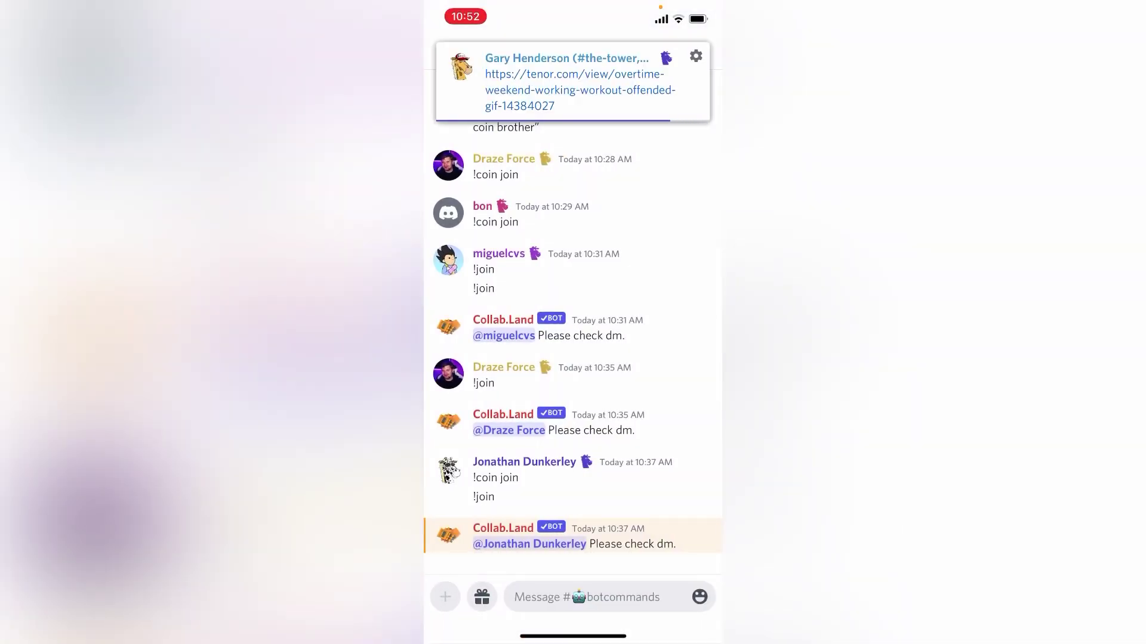
Post !join in botcommands, then follow the Click Here connect link in Collab.Land's DM.
left_click(599, 597)
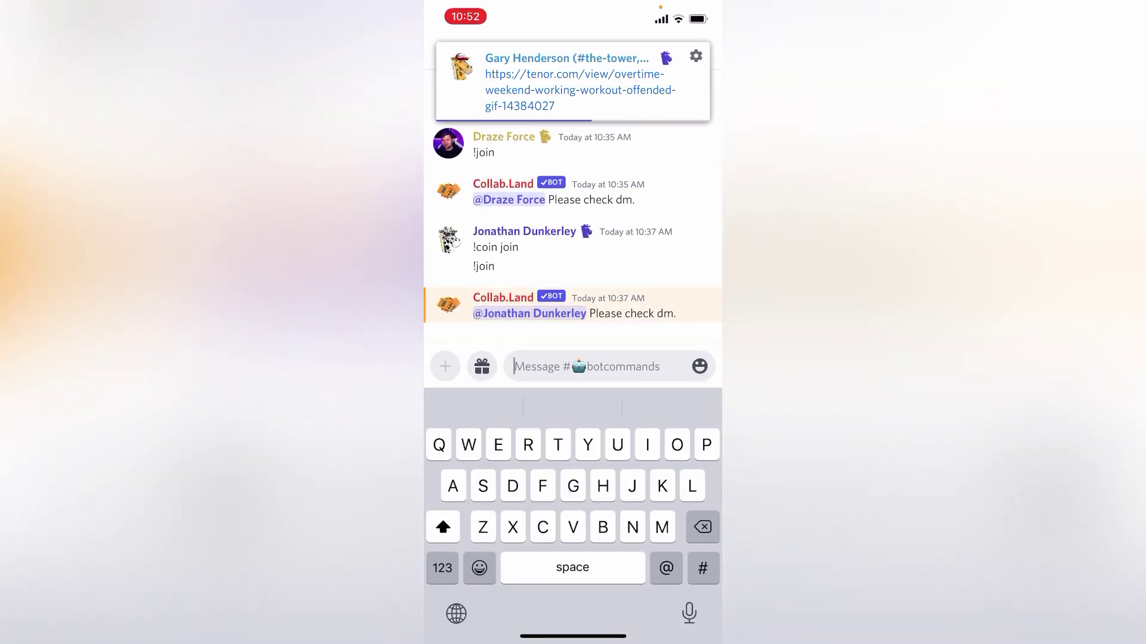
left_click(442, 568)
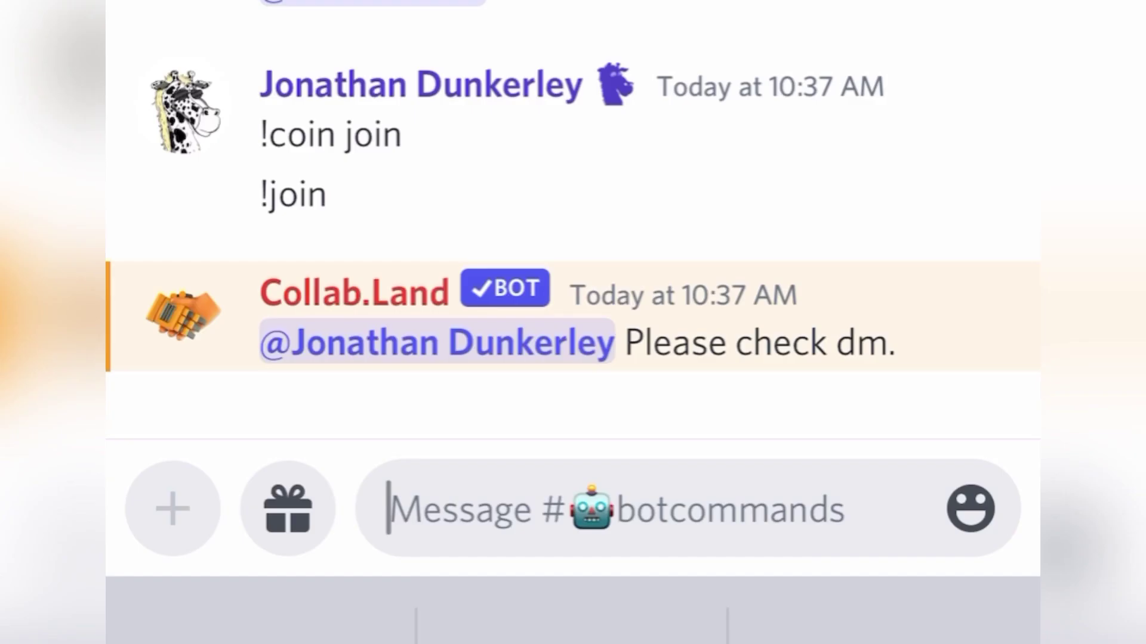
type("!join")
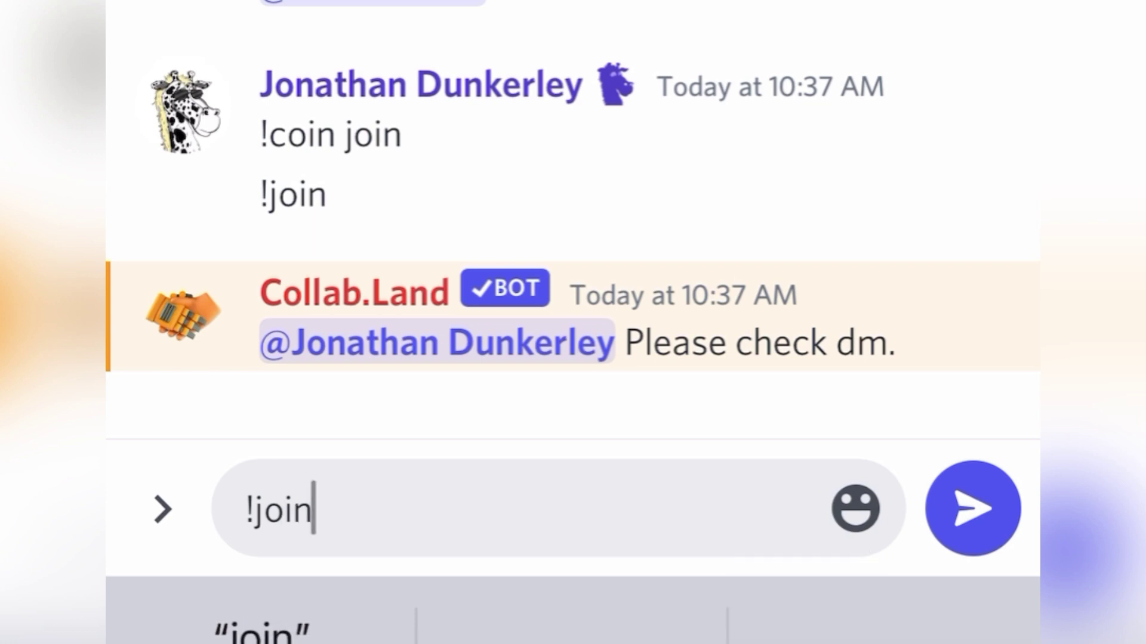
key("Return")
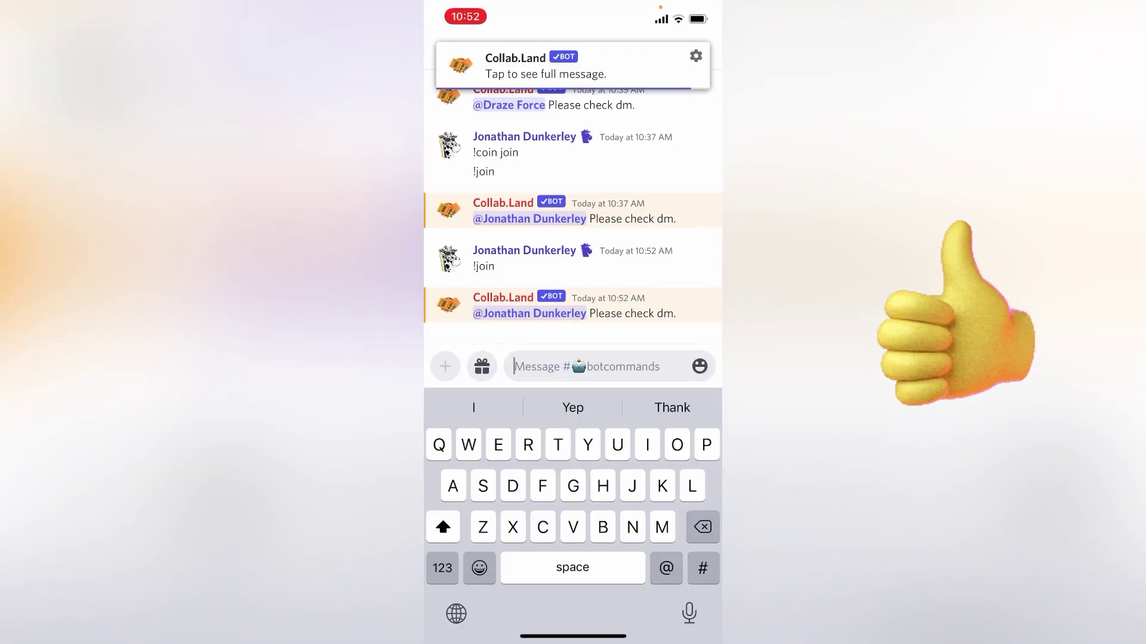
left_click(574, 65)
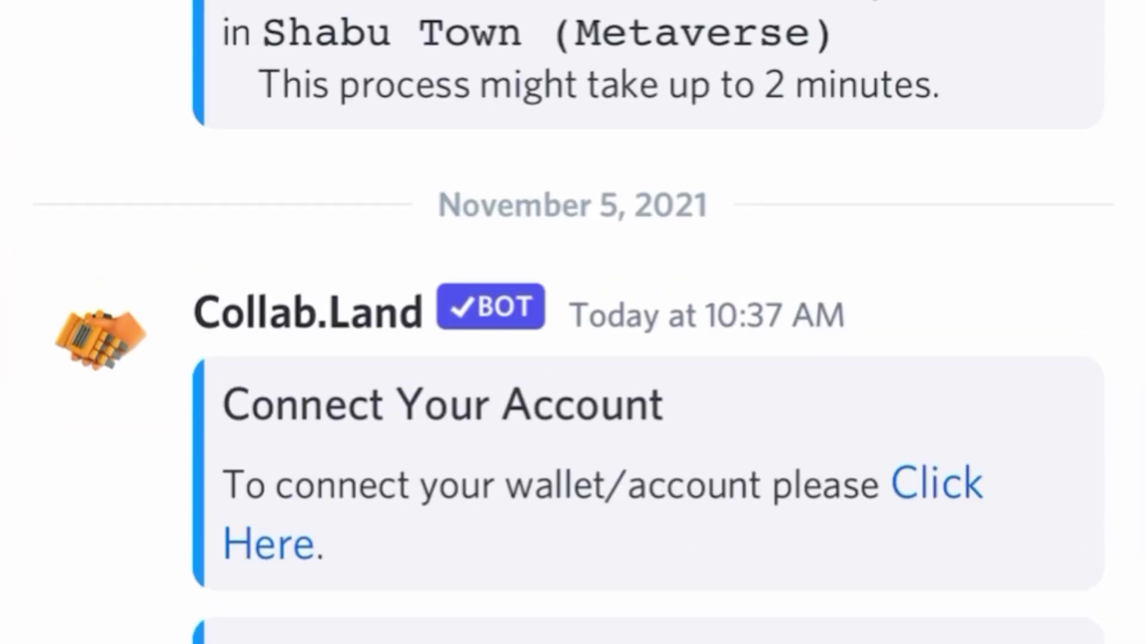
left_click(706, 146)
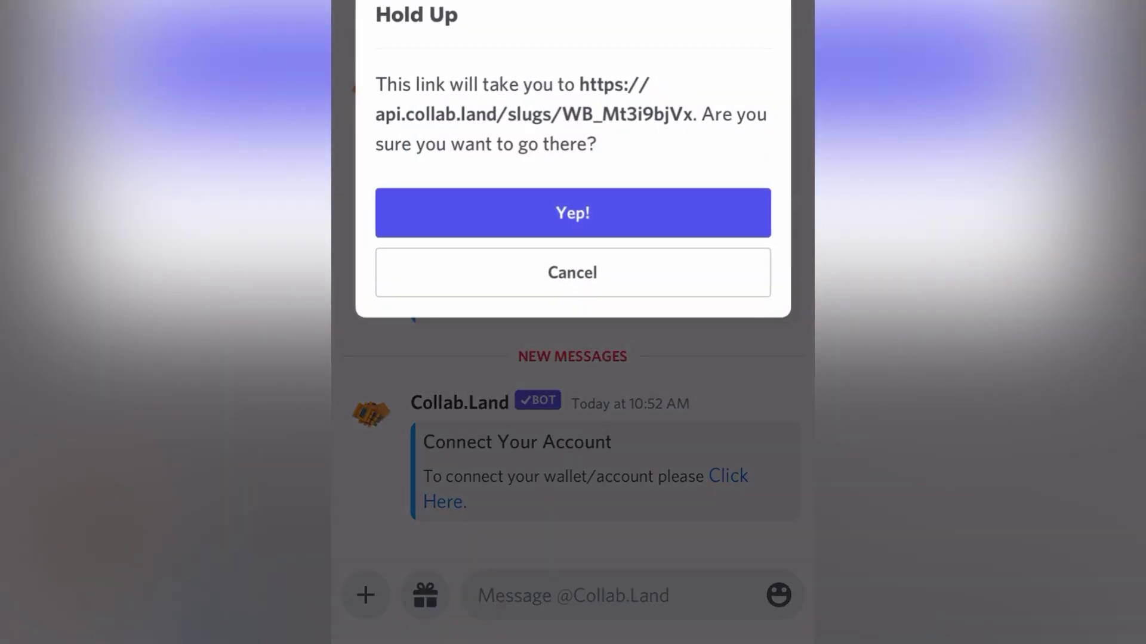
Confirm the Collab.Land link, open it in Safari, and select the roll.collab.land connect URL.
left_click(573, 213)
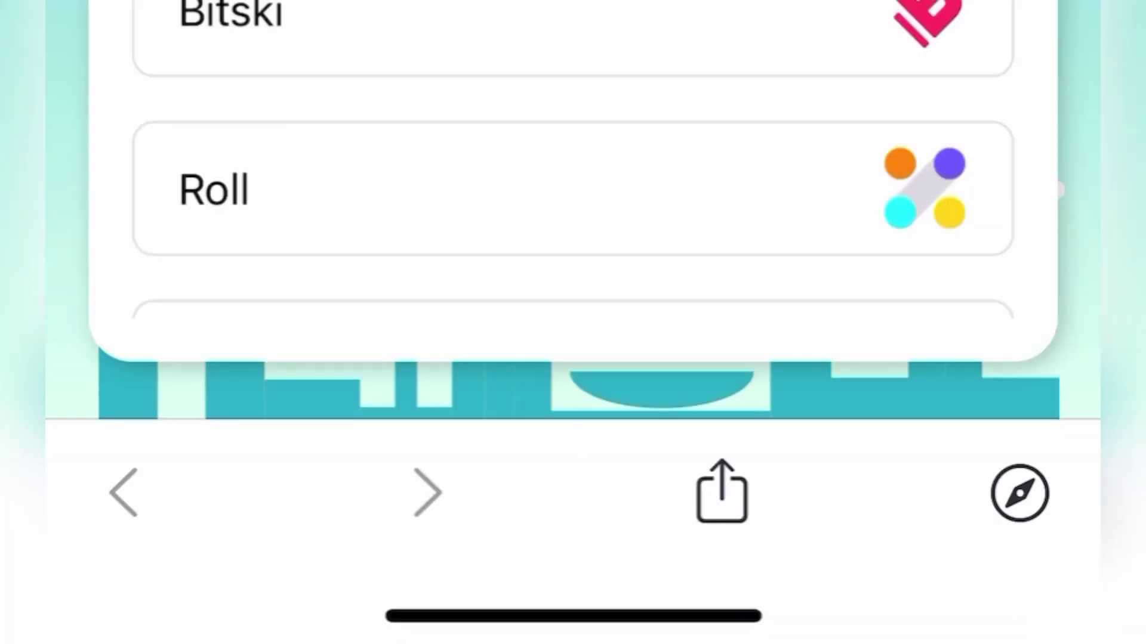
left_click(1019, 493)
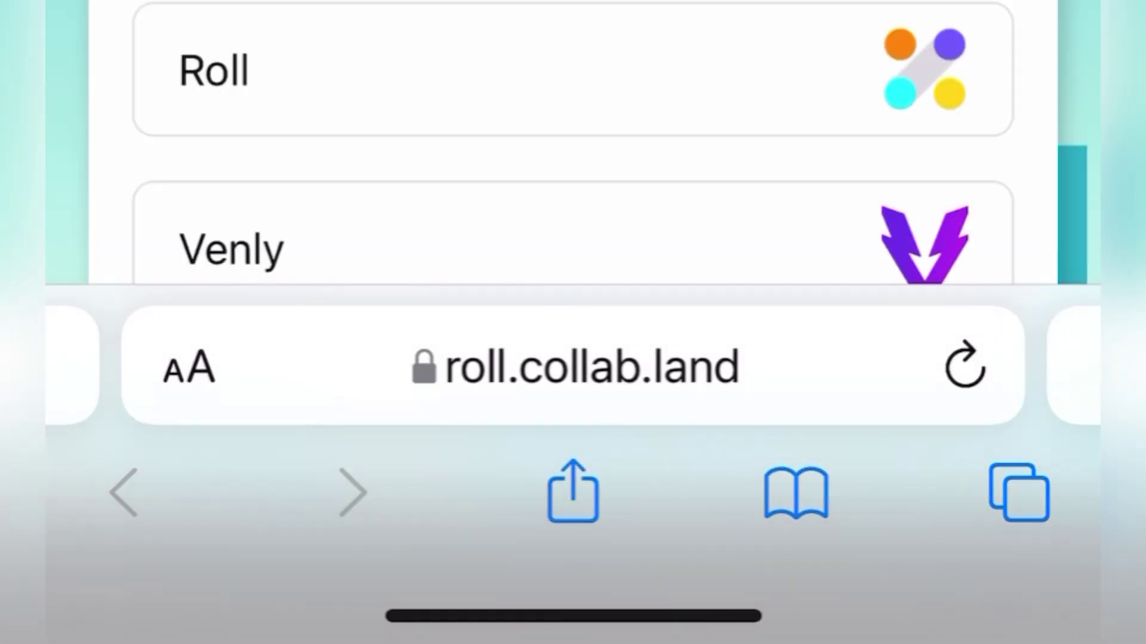
left_click(591, 368)
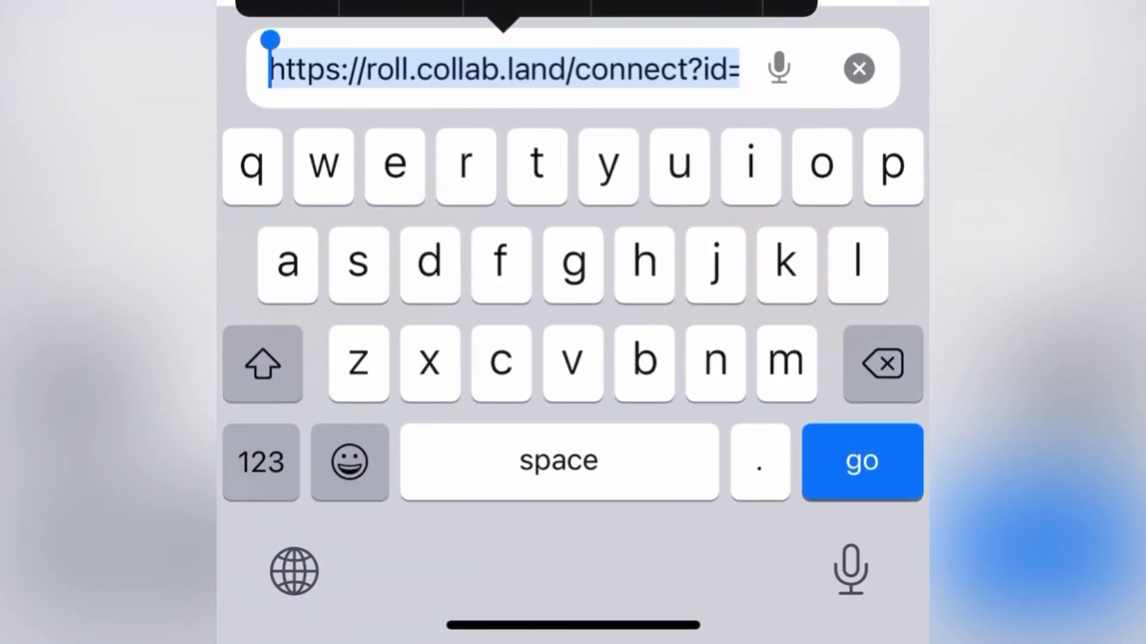
Switch away from Safari toward MetaMask using the app switcher.
left_click_drag(574, 625, 572, 358)
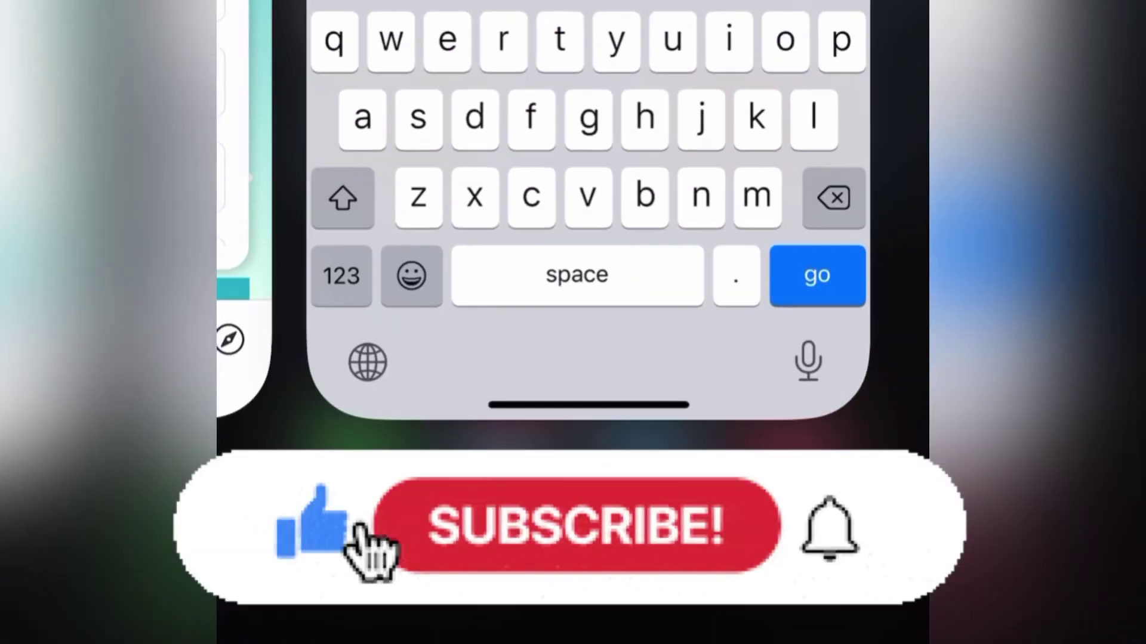